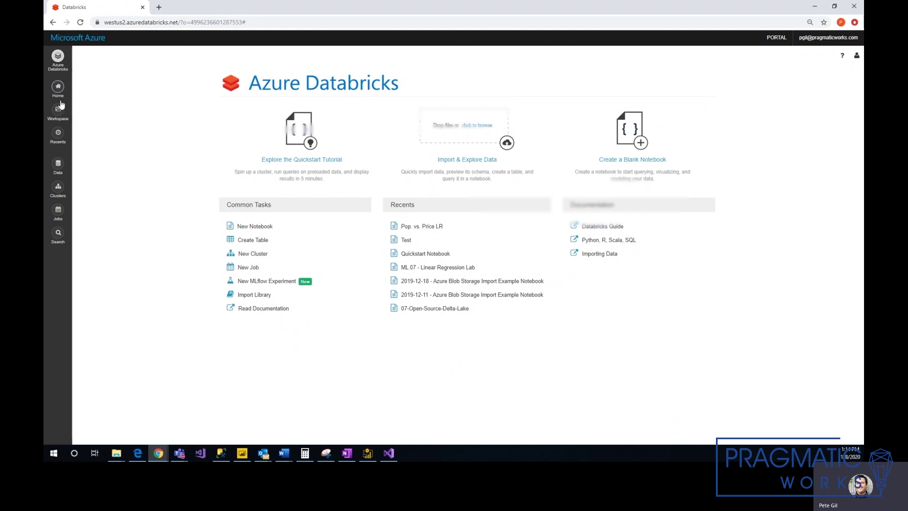
Open Dev_Cluster's Advanced Options and show its JDBC/ODBC connection details.
left_click(58, 187)
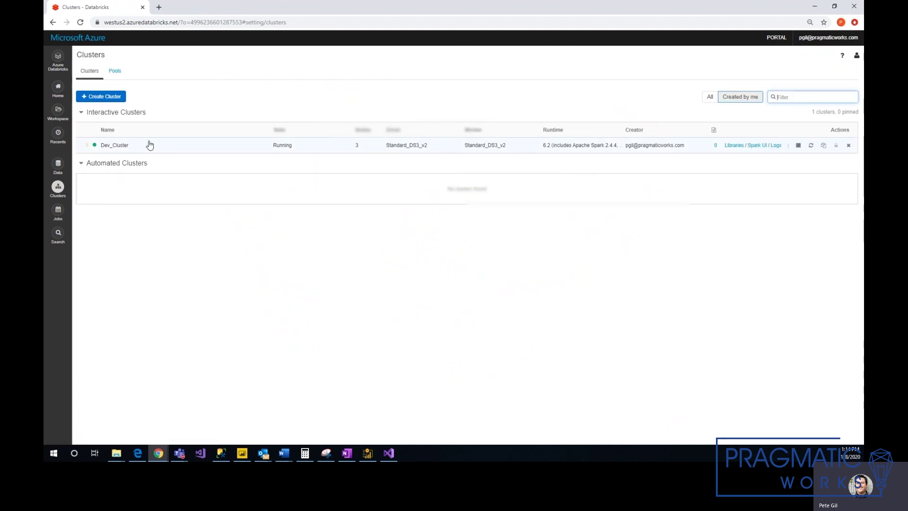
left_click(150, 145)
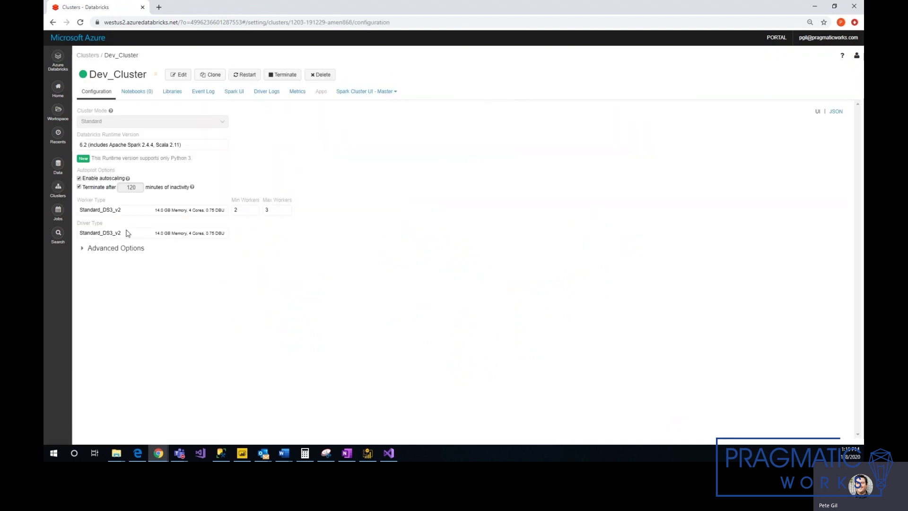
left_click(95, 248)
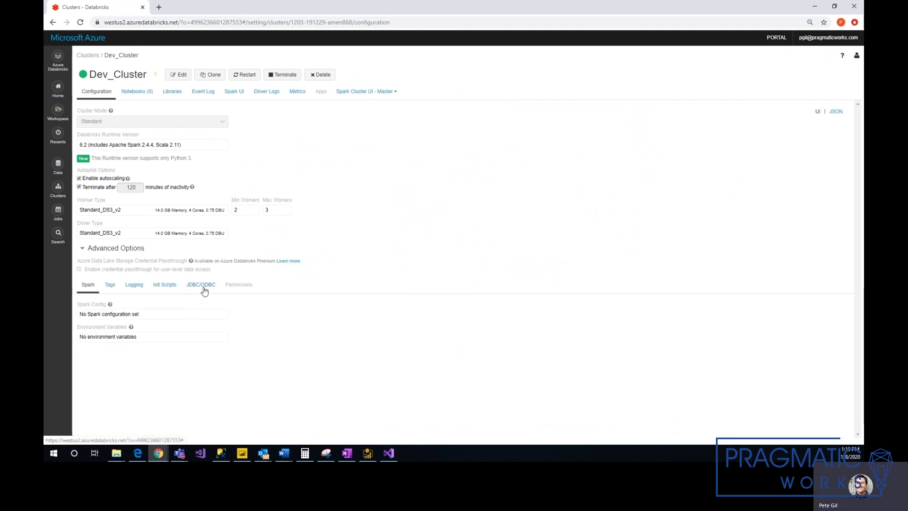
left_click(204, 288)
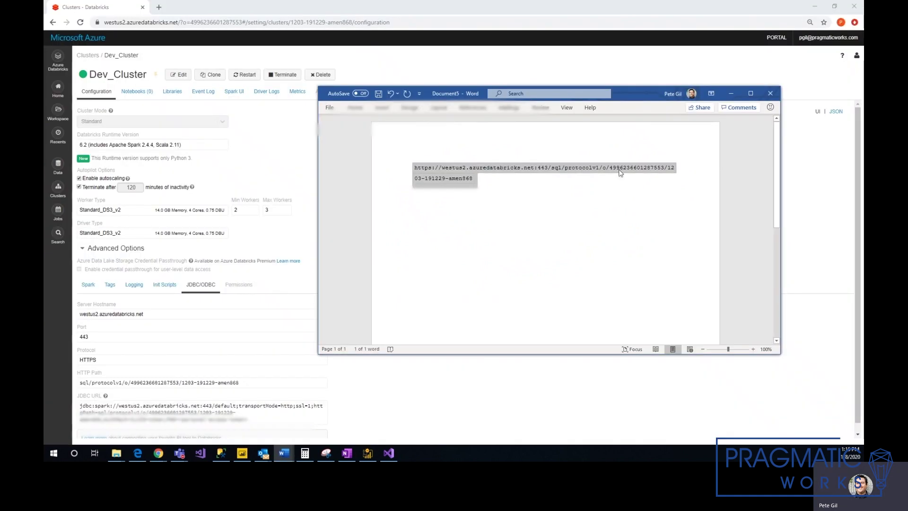
Clear the Word document and paste Dev_Cluster's JDBC URL into it.
key("Delete")
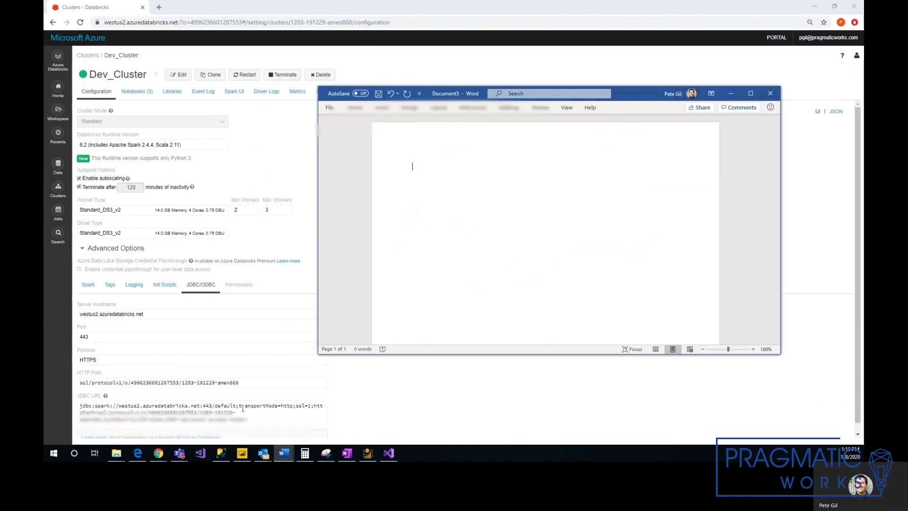
double_click(243, 406)
triple_click(243, 409)
key("ctrl+c")
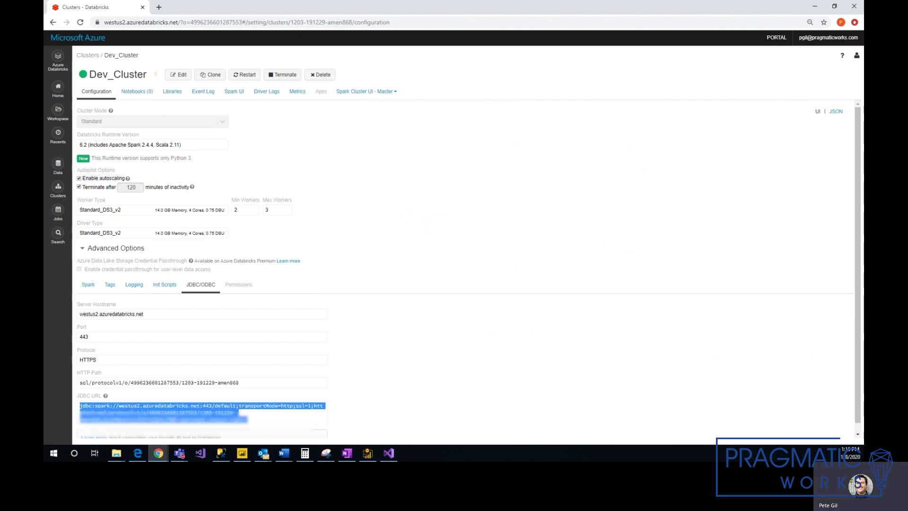
left_click(368, 453)
key("ctrl+v")
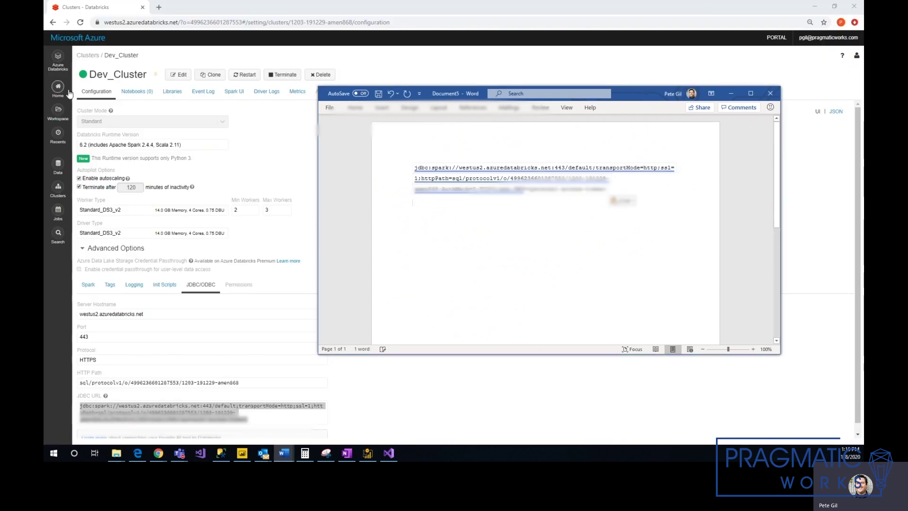
Replace the jdbc:spark prefix with https and delete the default…httpPath= portion.
left_click_drag(449, 174, 416, 174)
type("htt")
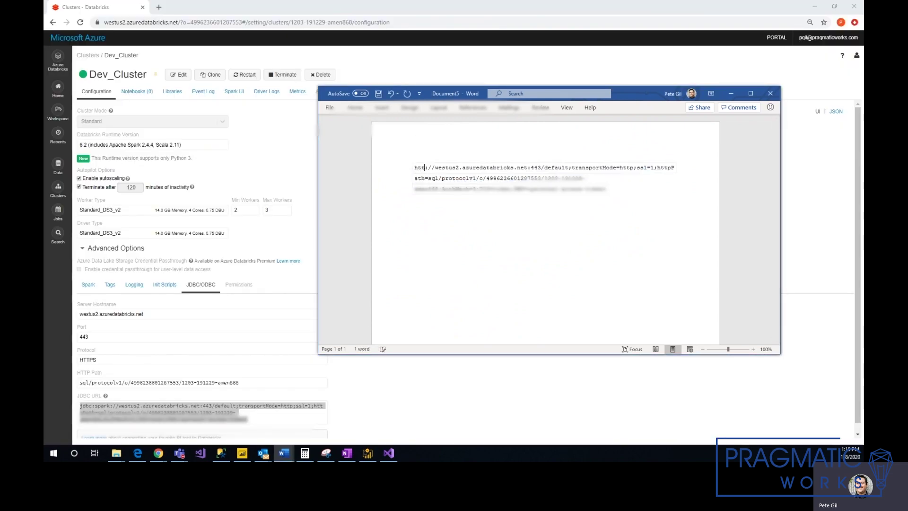
type("ps")
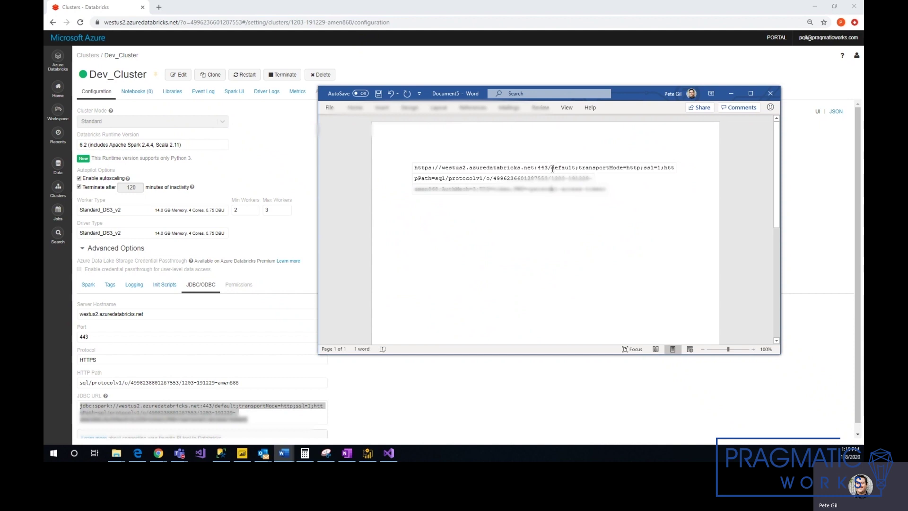
left_click(552, 168)
left_click_drag(551, 172, 438, 182)
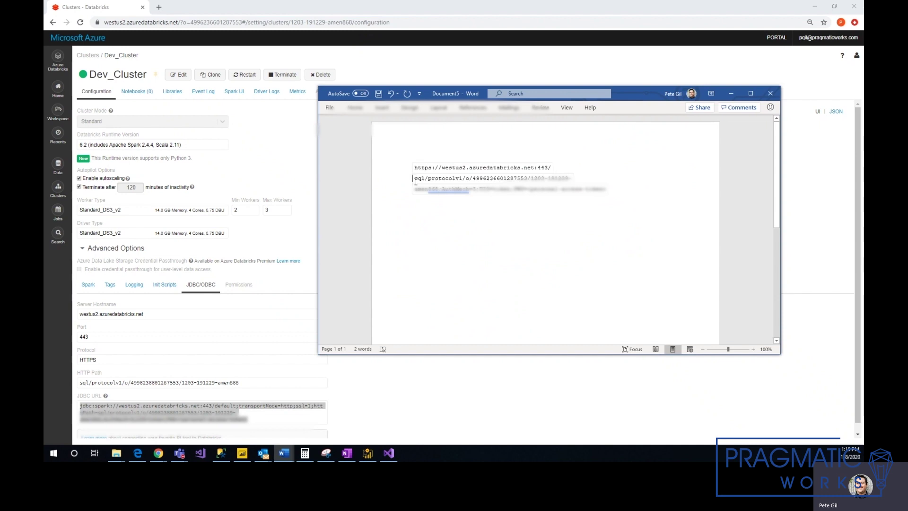
key("BackSpace")
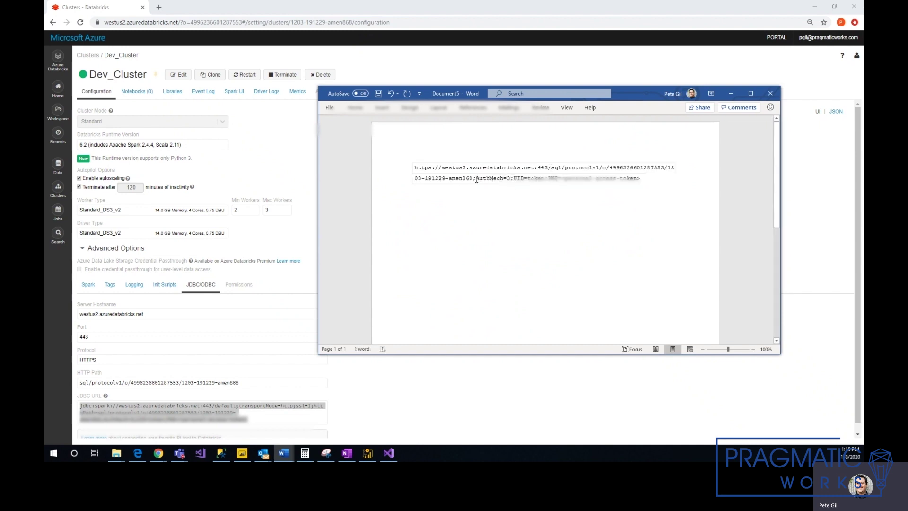
Remove the trailing AuthMech settings so the URL ends at the HTTP path, then select it.
left_click_drag(472, 179, 652, 181)
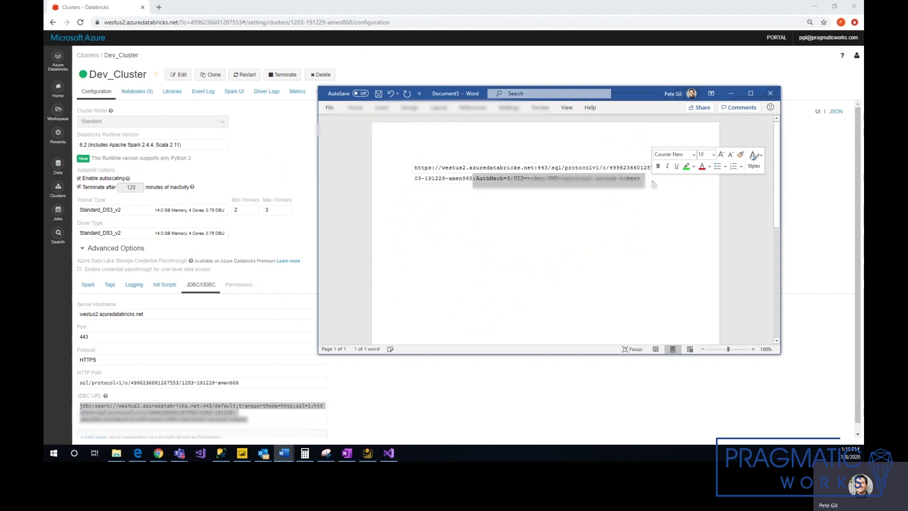
key("BackSpace")
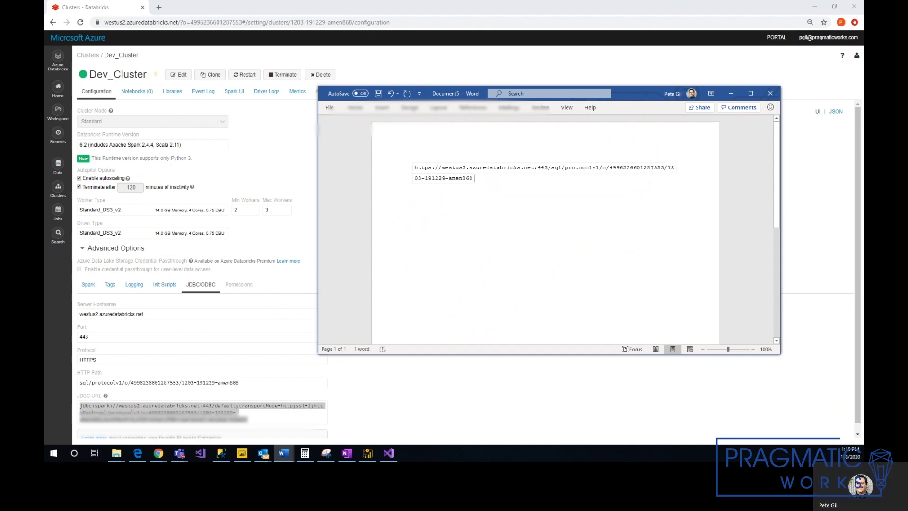
key("BackSpace")
type("8")
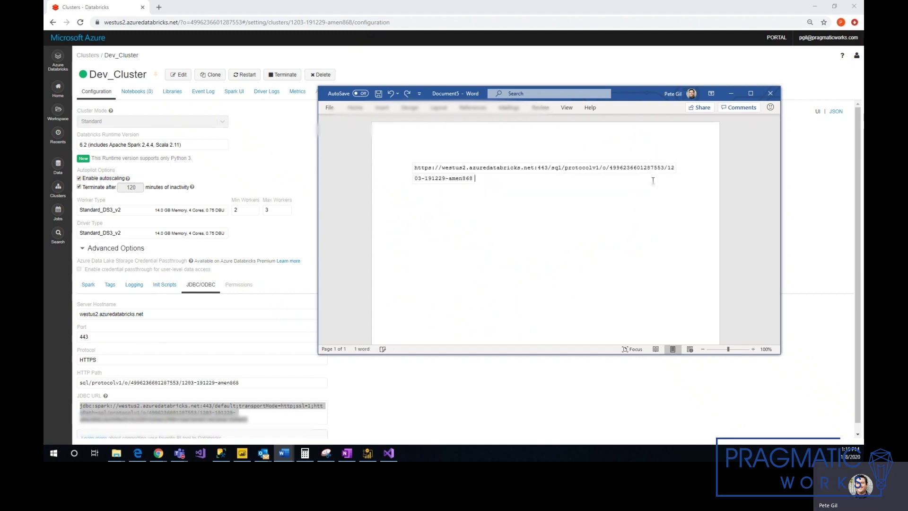
left_click_drag(526, 182, 404, 171)
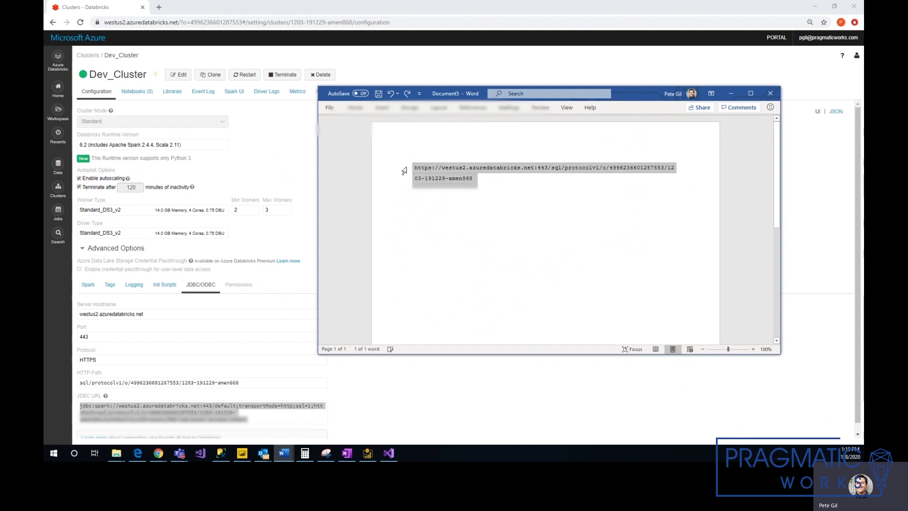
left_click(242, 453)
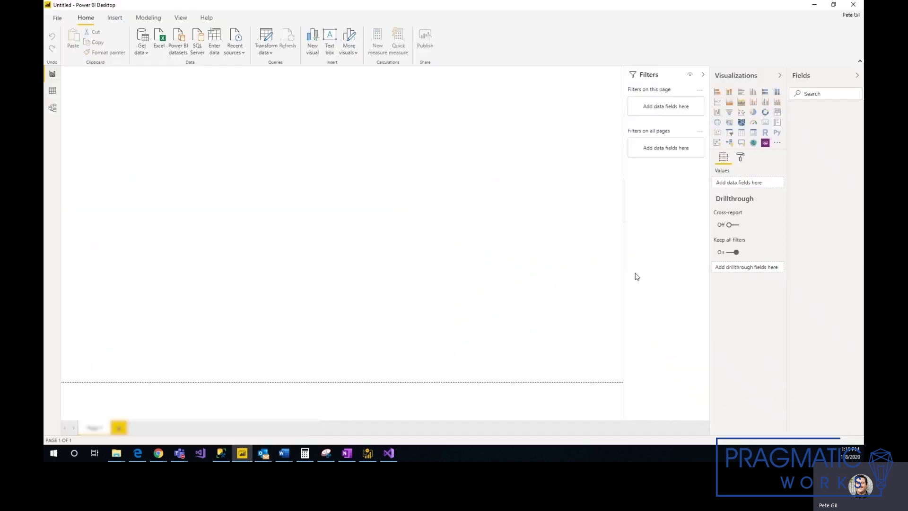
Search the Get Data catalogue for 'spark' and connect with the Spark connector.
left_click(141, 51)
left_click(151, 206)
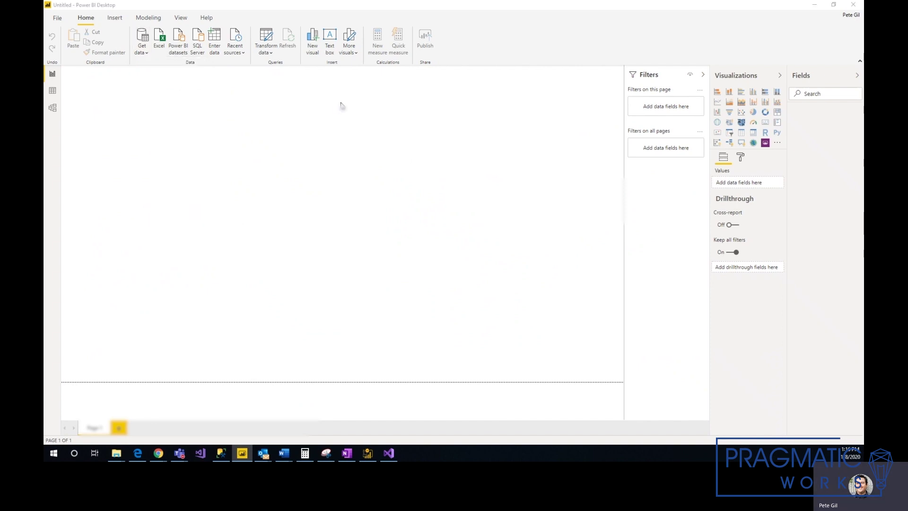
type("spar")
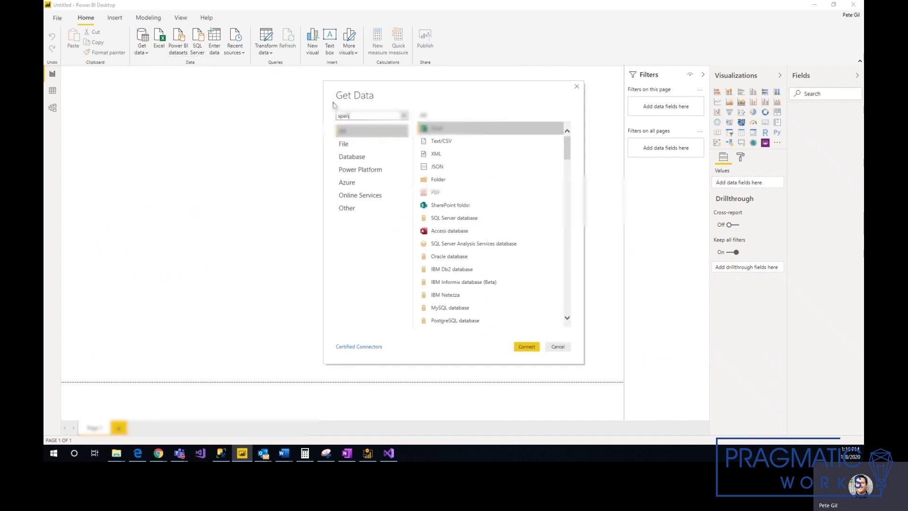
type("k")
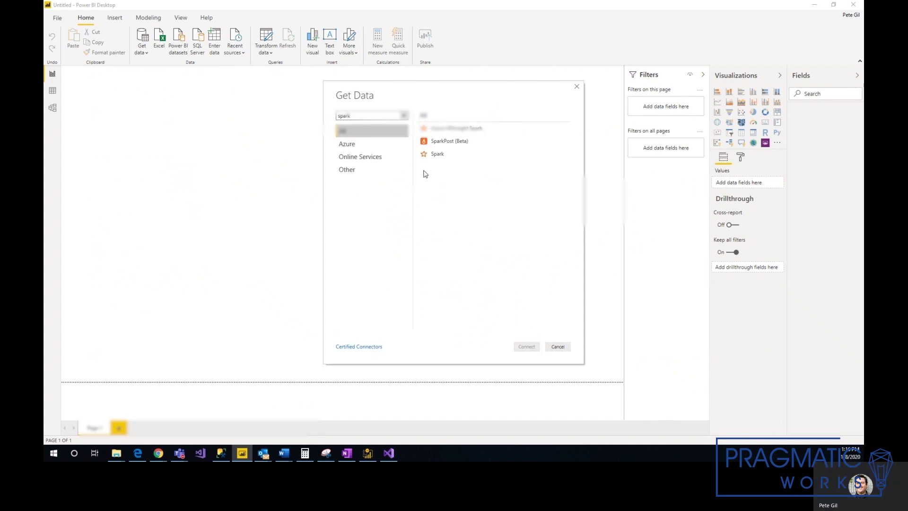
left_click(437, 153)
left_click(526, 346)
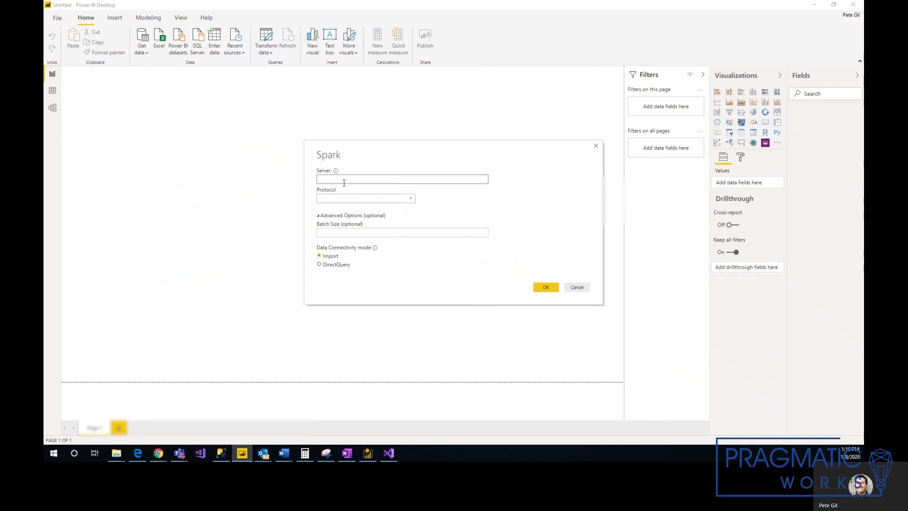
Paste the Databricks URL as the server, set Protocol to HTTP, and confirm.
key("ctrl+v")
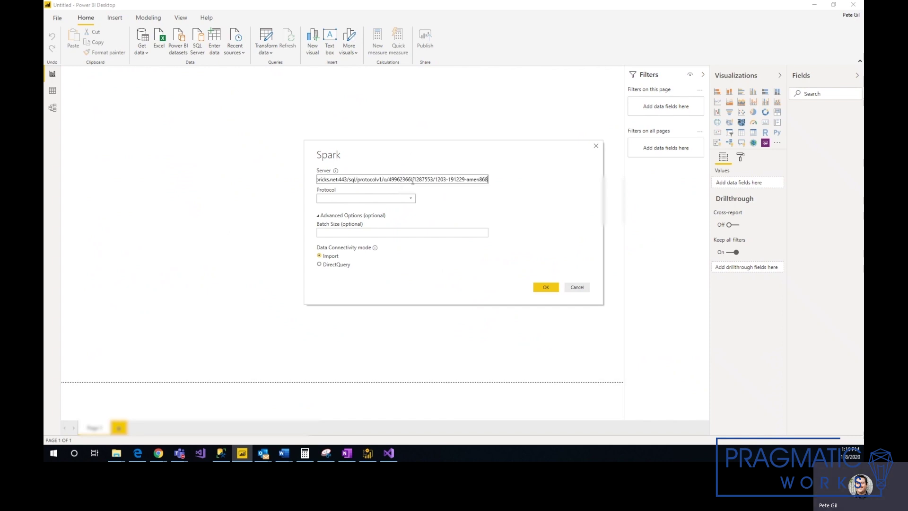
left_click(395, 197)
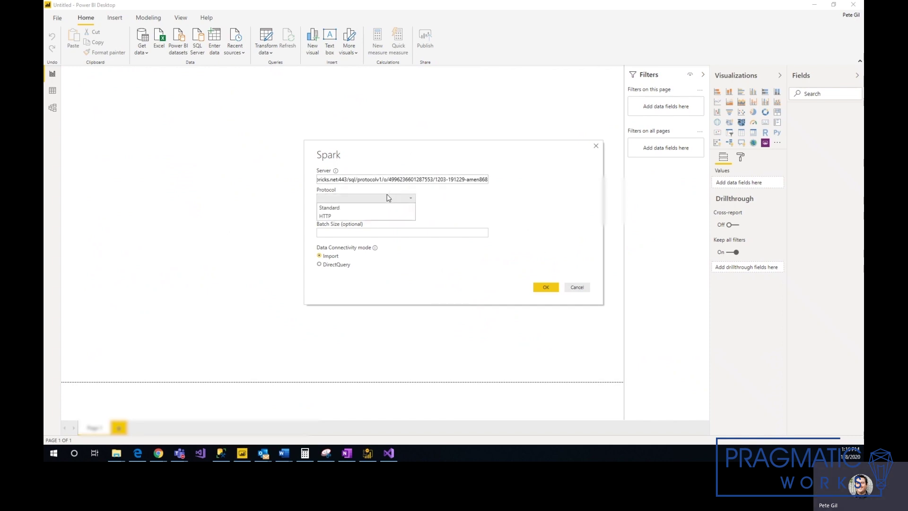
left_click(321, 216)
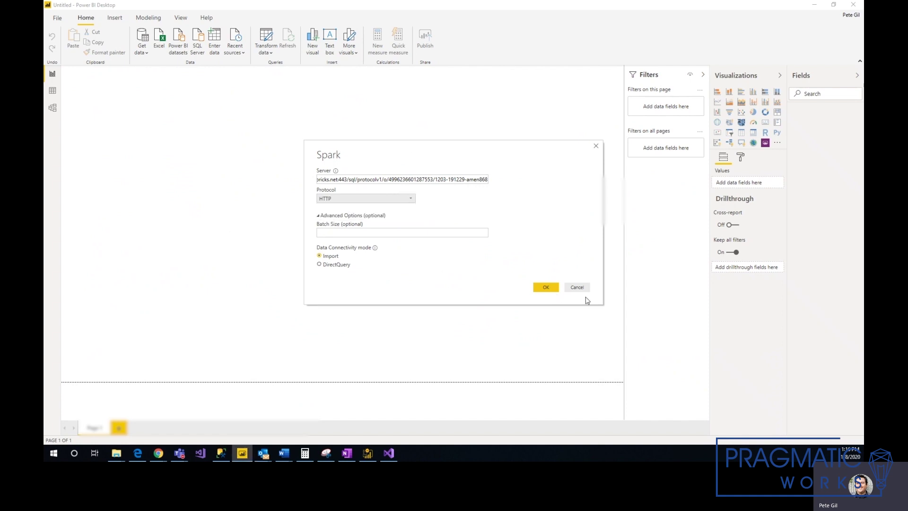
left_click(554, 290)
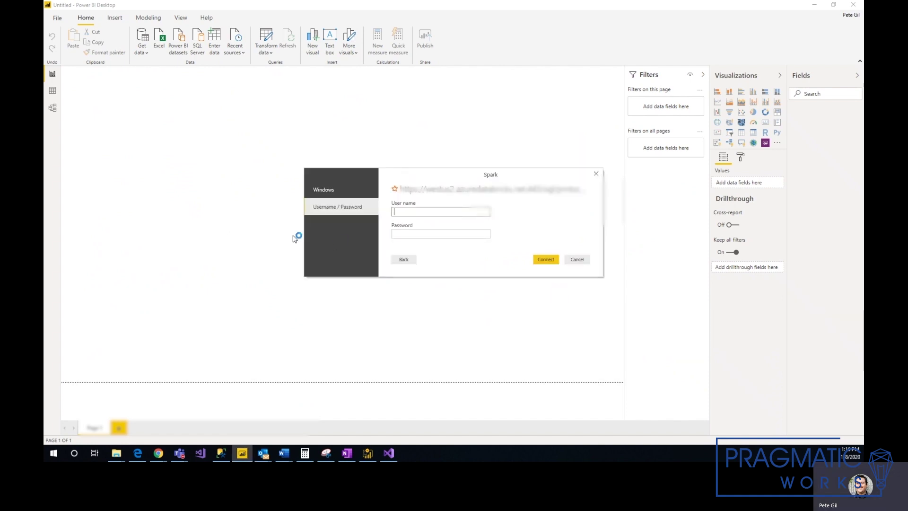
Enter 'token' as the Spark user name, then go back to the Databricks account menu.
type("token")
key("alt+Tab")
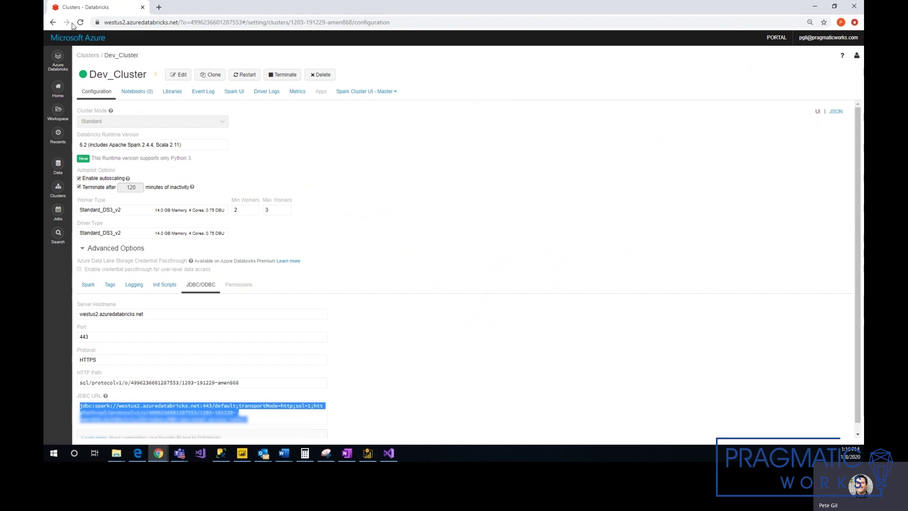
left_click(855, 57)
Generate a new Databricks access token with comment 'test' and copy it.
left_click(809, 94)
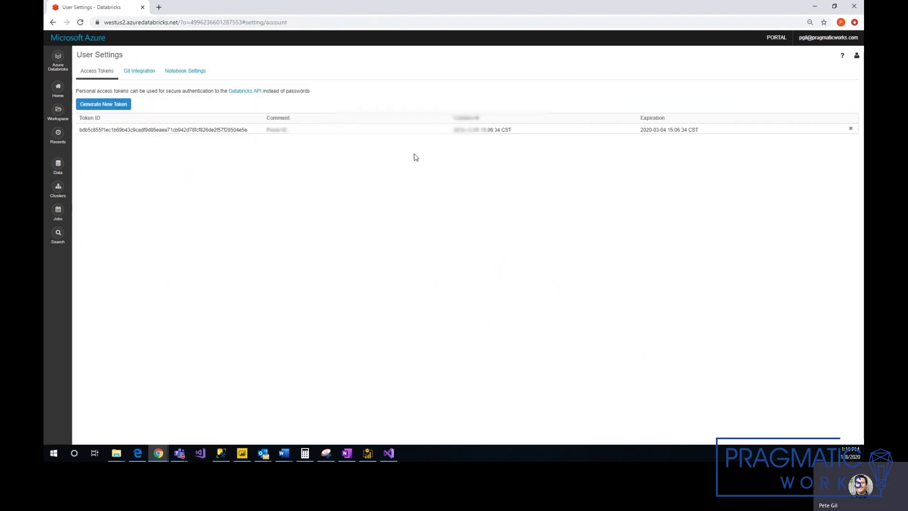
left_click(116, 106)
left_click(400, 112)
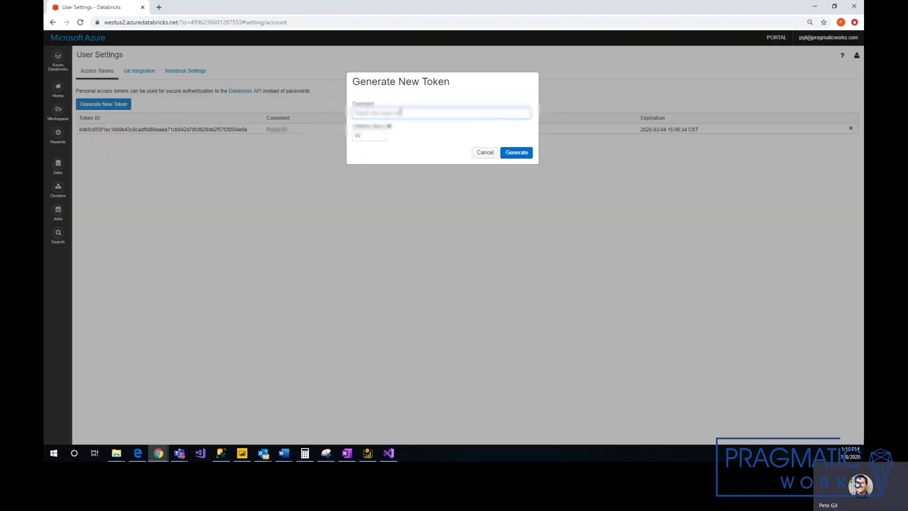
type("test")
left_click(516, 152)
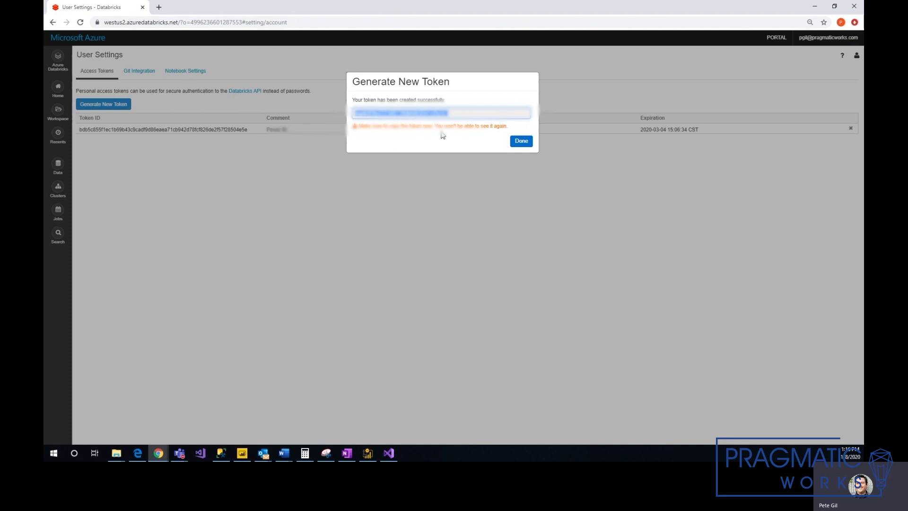
left_click(400, 111)
Paste the access token as the Power BI password and connect to Spark.
left_click(242, 453)
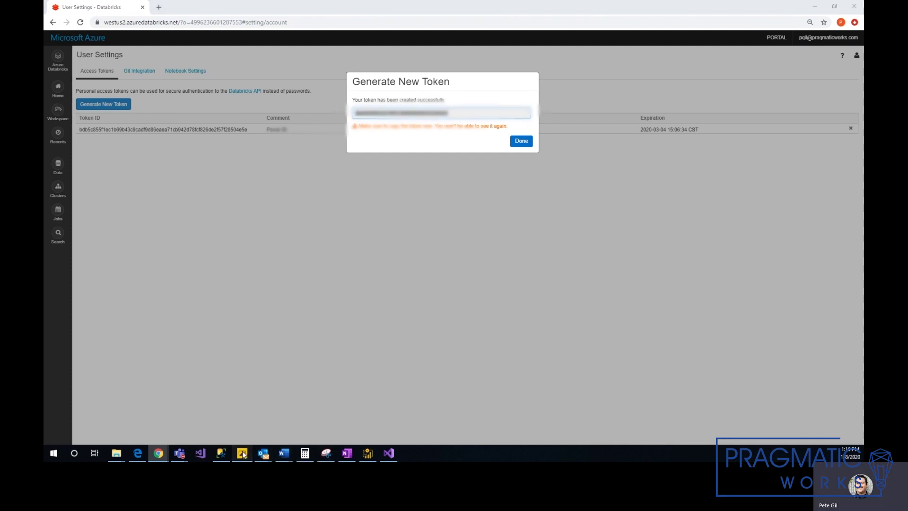
key("ctrl+v")
left_click(547, 259)
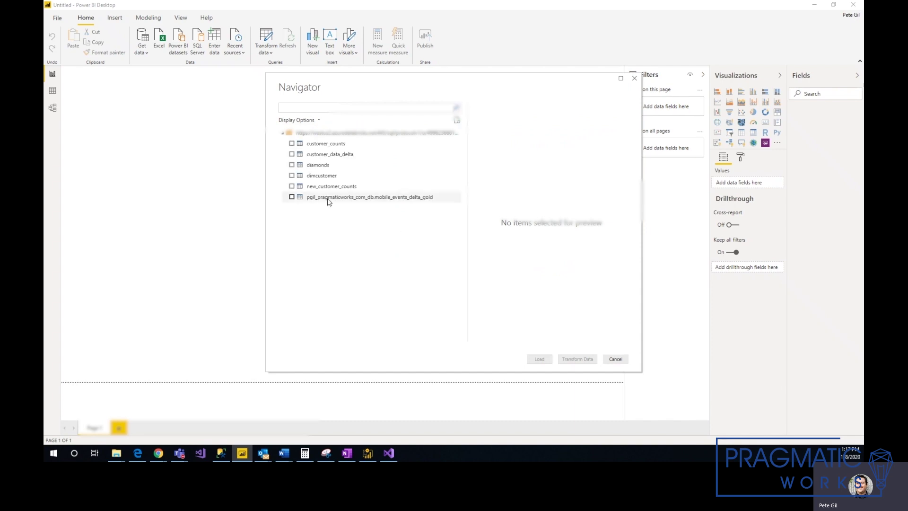
Tick dimcustomer, diamonds and customer_data_delta in the Navigator and load them.
left_click(291, 176)
left_click(291, 165)
left_click(291, 154)
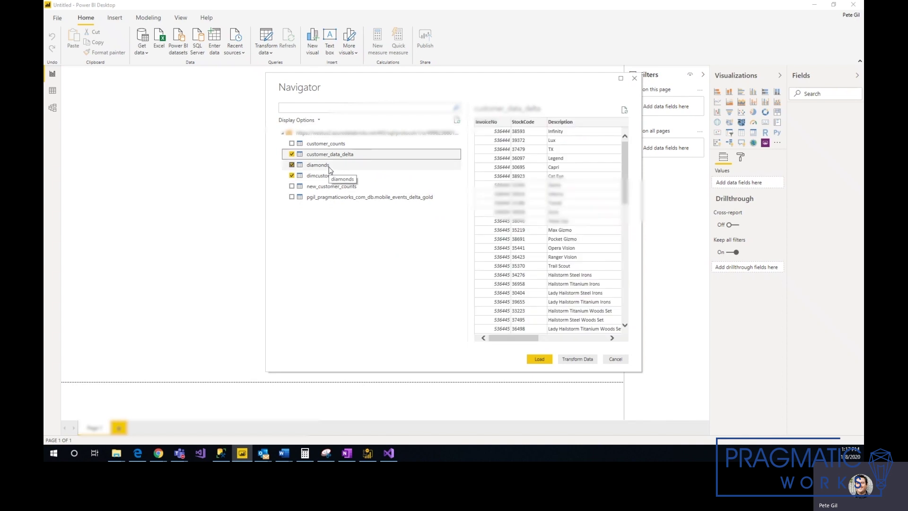
left_click(539, 359)
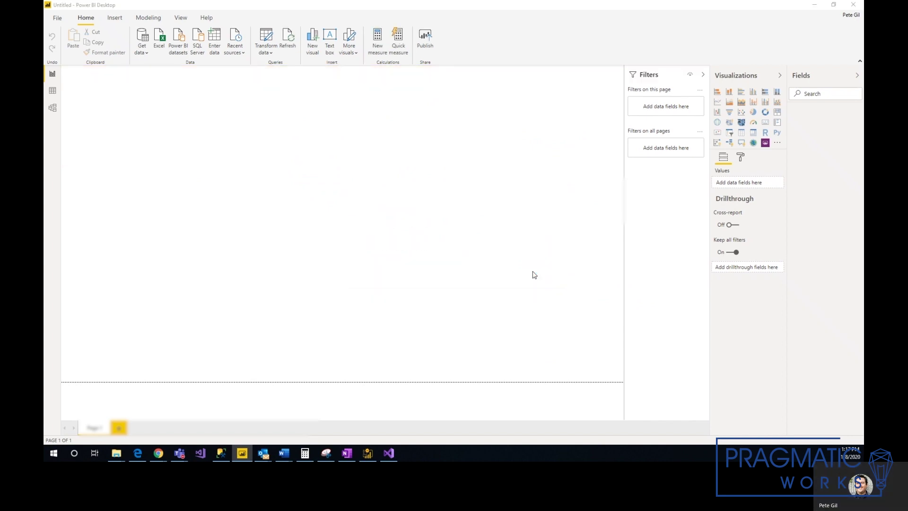
Add a table visual showing dimcustomer's LastName and EmailAddress columns.
left_click(741, 132)
left_click(791, 123)
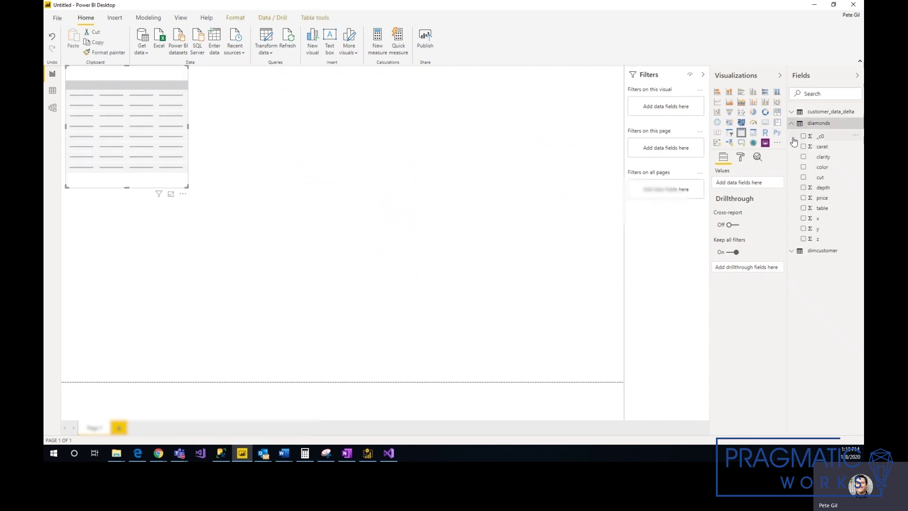
left_click(791, 124)
left_click(791, 135)
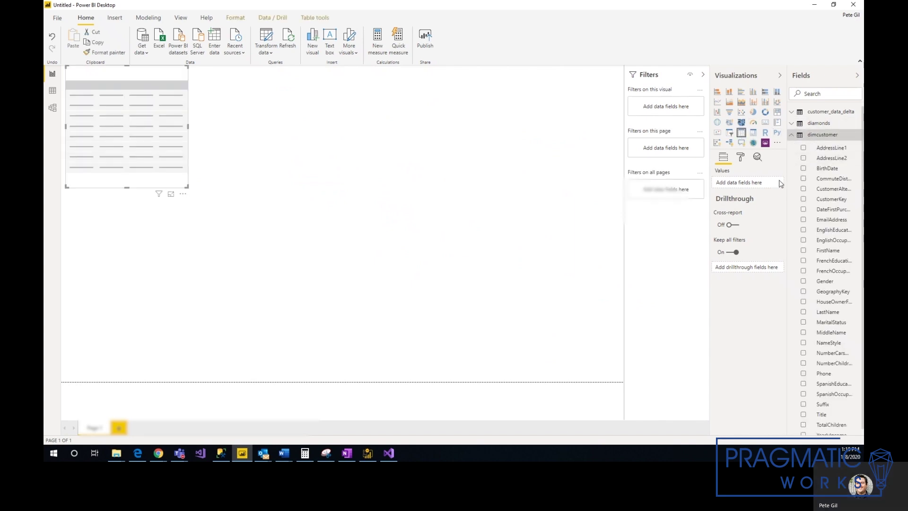
left_click(803, 313)
left_click(802, 219)
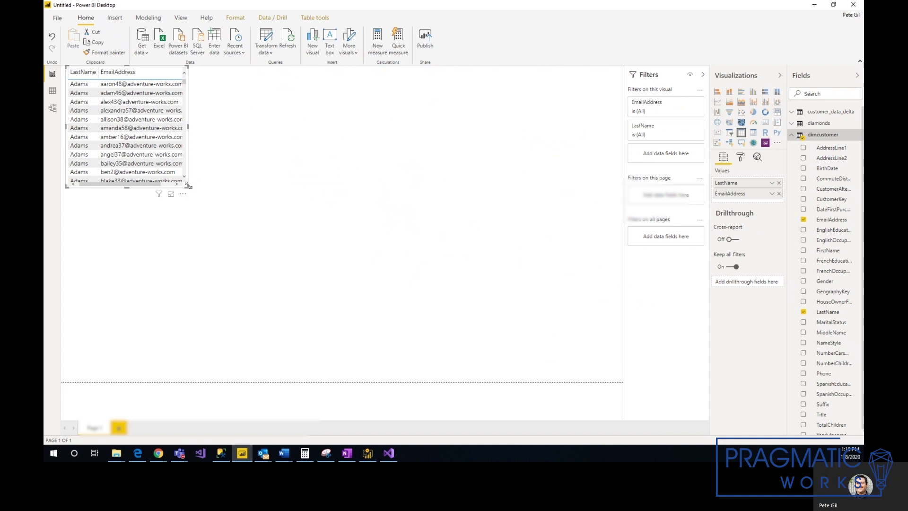
Enlarge the table visual and move it down and to the right on the page.
left_click_drag(188, 188, 227, 226)
left_click_drag(282, 257, 308, 267)
left_click_drag(268, 136, 299, 192)
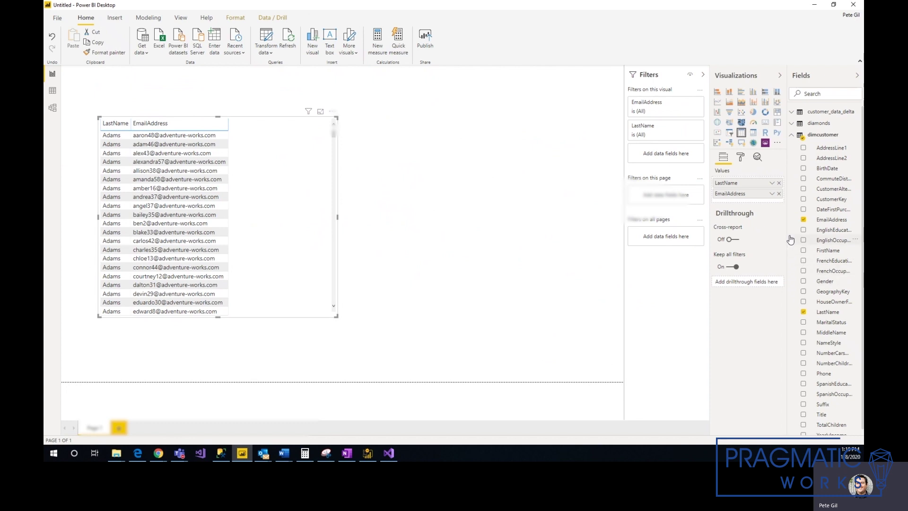
left_click(468, 198)
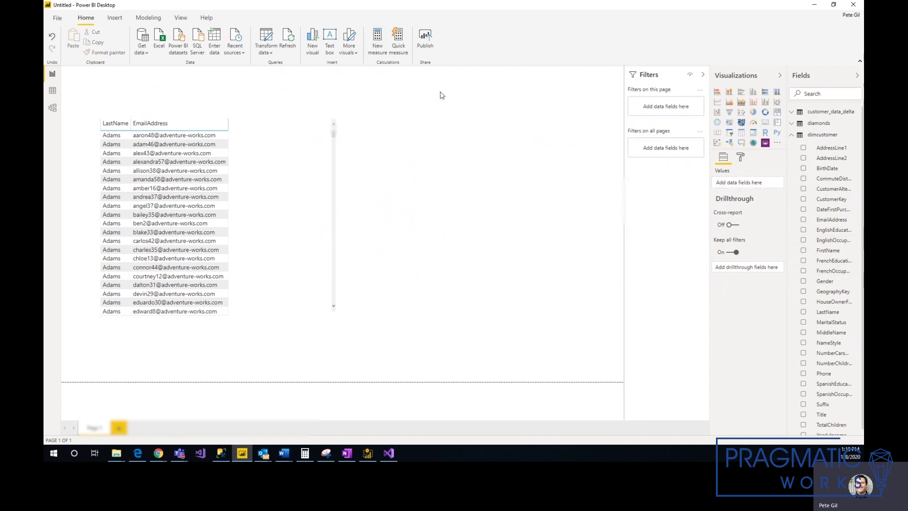